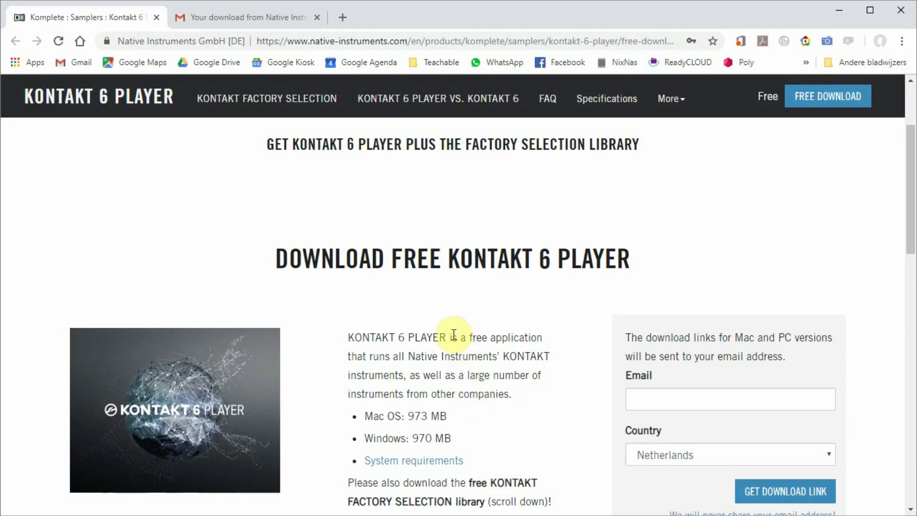
# - Scroll down the free Kontakt 6 Player download page to its email and country form
pyautogui.scroll(-1, 454, 337)
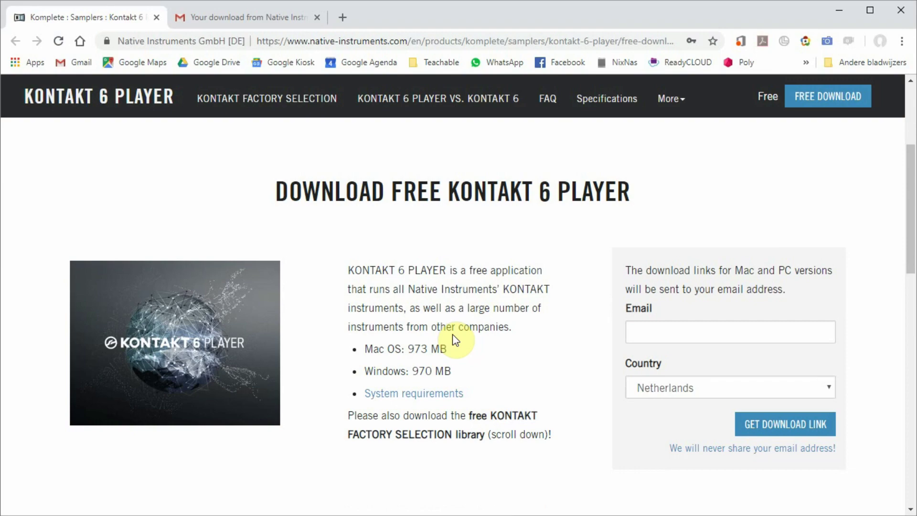
# - Enter the account email in the Kontakt 6 Player form to request its download link
pyautogui.scroll(-1, 452, 334)
pyautogui.click(642, 266)
pyautogui.write('my')
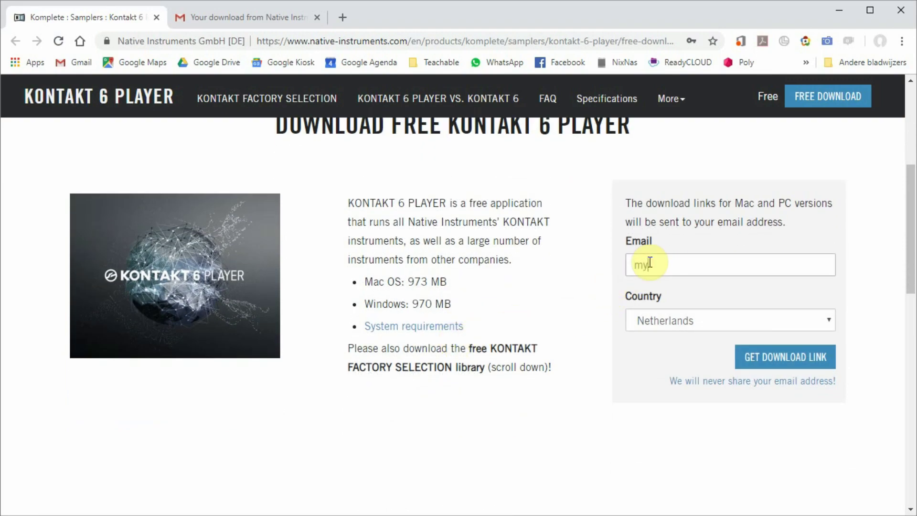
pyautogui.write('@email.com')
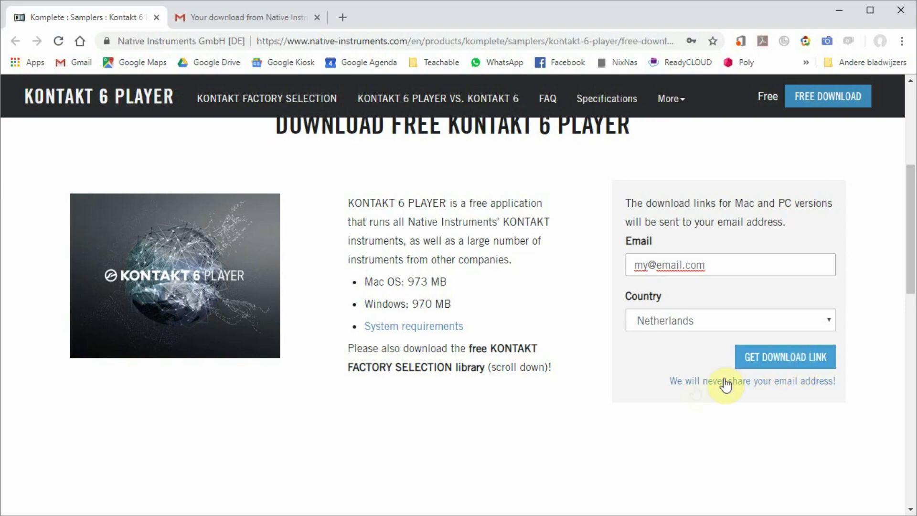
# - Enter the same email in the Kontakt Factory Selection form to request its download link
pyautogui.scroll(-3, 560, 392)
pyautogui.scroll(-4, 560, 391)
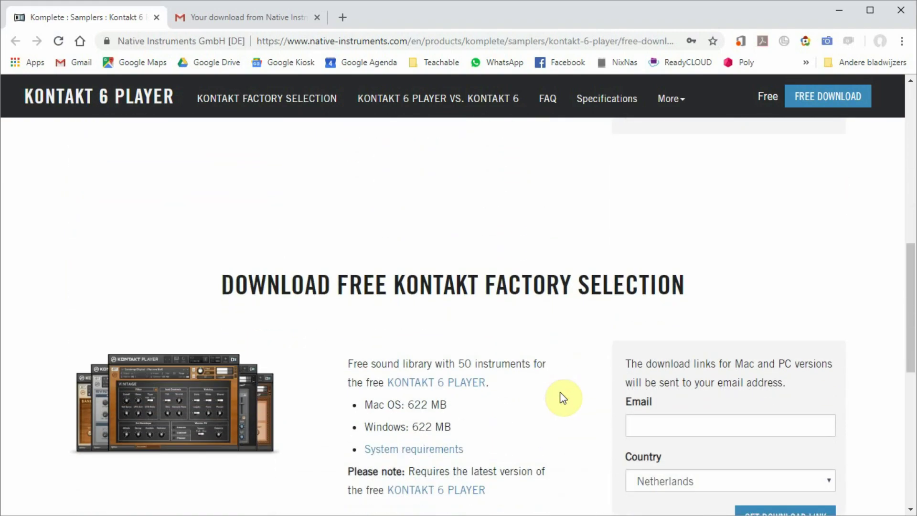
pyautogui.scroll(-1, 560, 391)
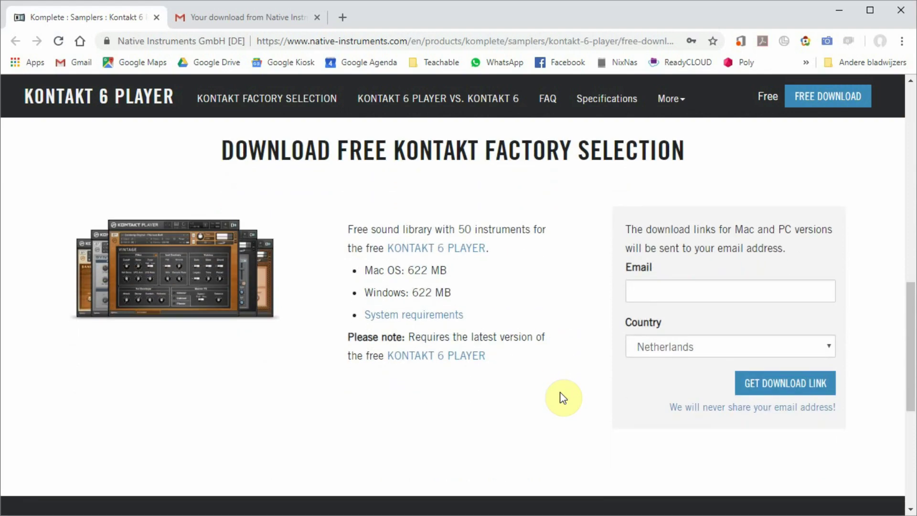
pyautogui.click(664, 294)
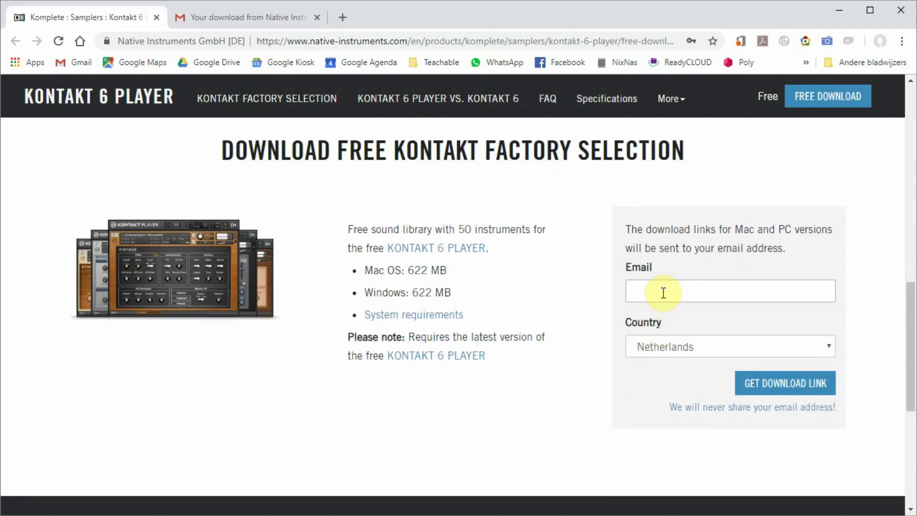
pyautogui.write('my@email.com')
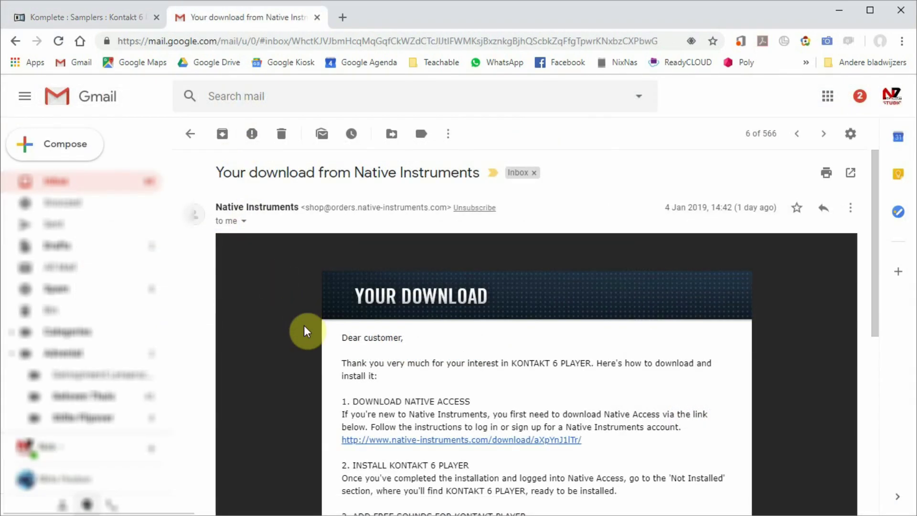
pyautogui.scroll(-1, 303, 325)
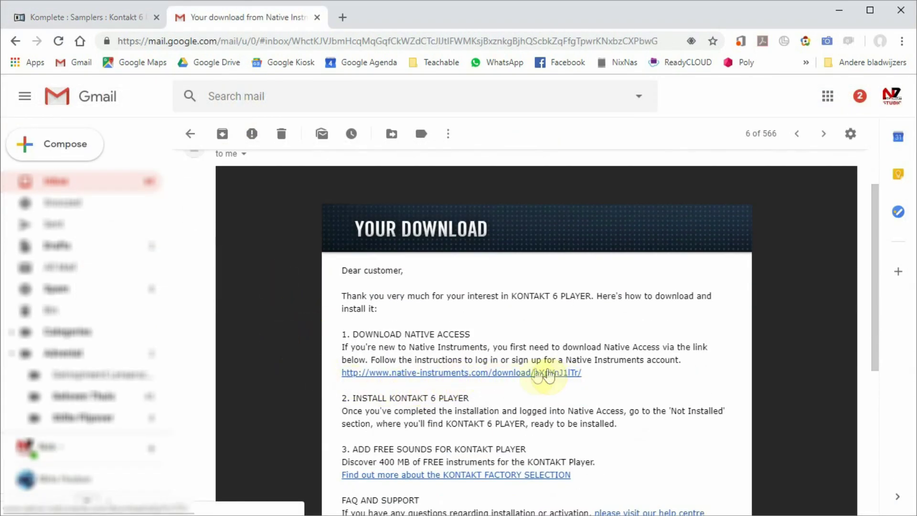
# - Download the Native Access PC installer from the emailed link and run the setup to completion
pyautogui.click(510, 376)
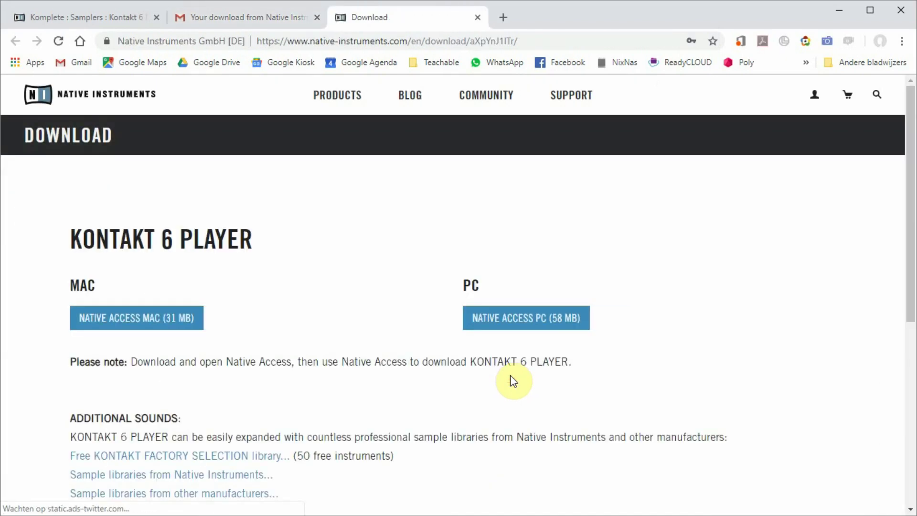
pyautogui.click(551, 327)
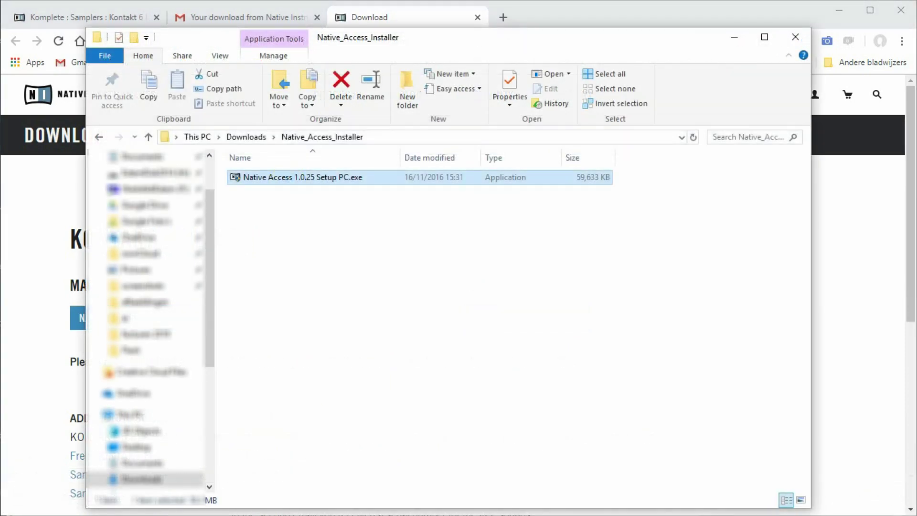
pyautogui.press('Return')
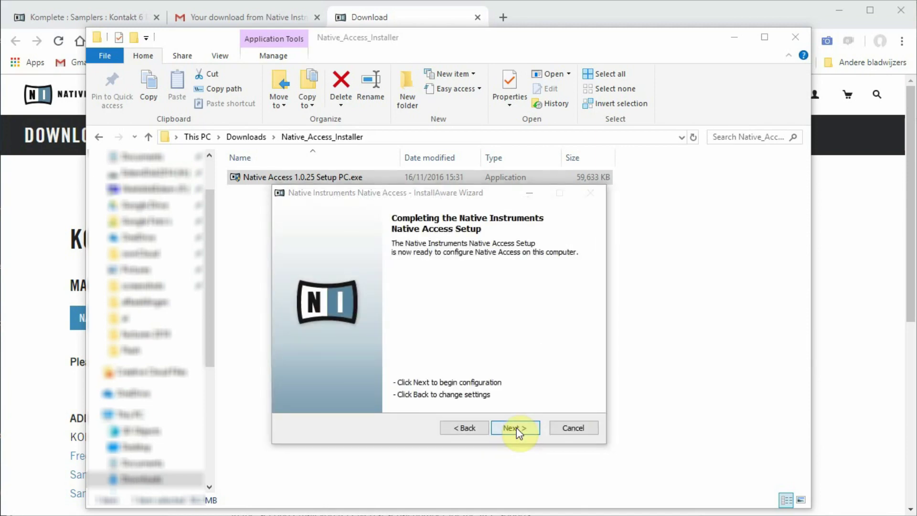
pyautogui.click(516, 427)
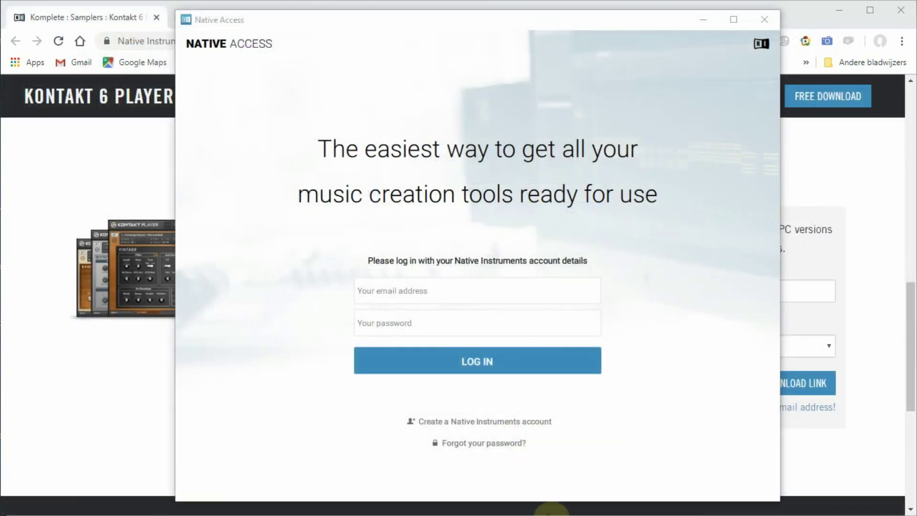
# - Log in to Native Access with the account email and password
pyautogui.click(427, 289)
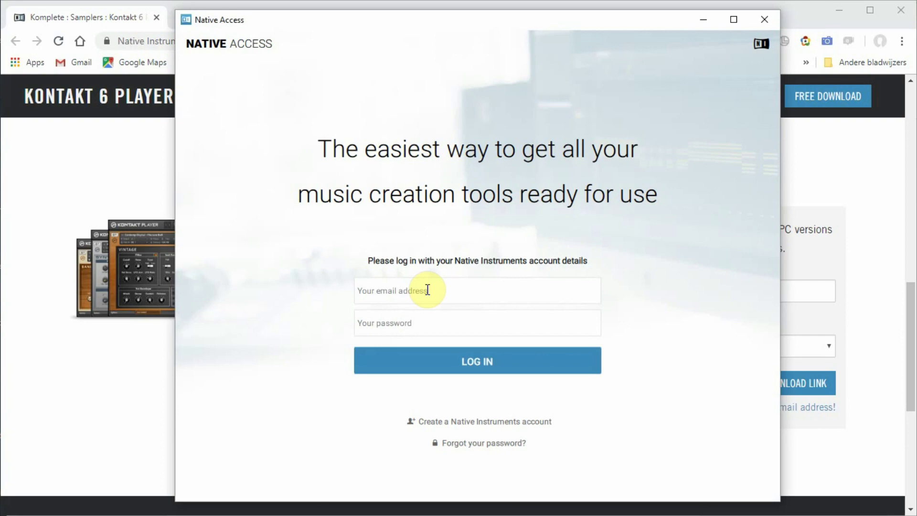
pyautogui.write('my@email.com')
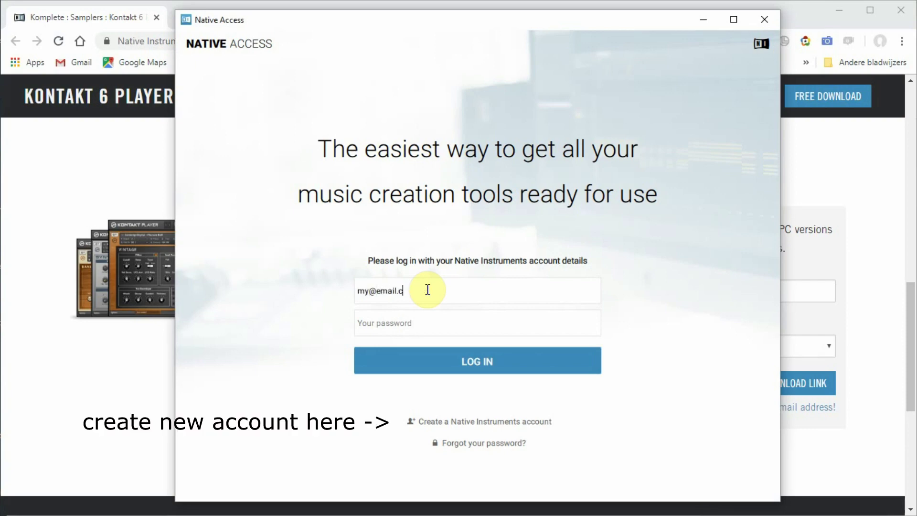
pyautogui.press('Tab')
pyautogui.write('*****')
pyautogui.click(481, 371)
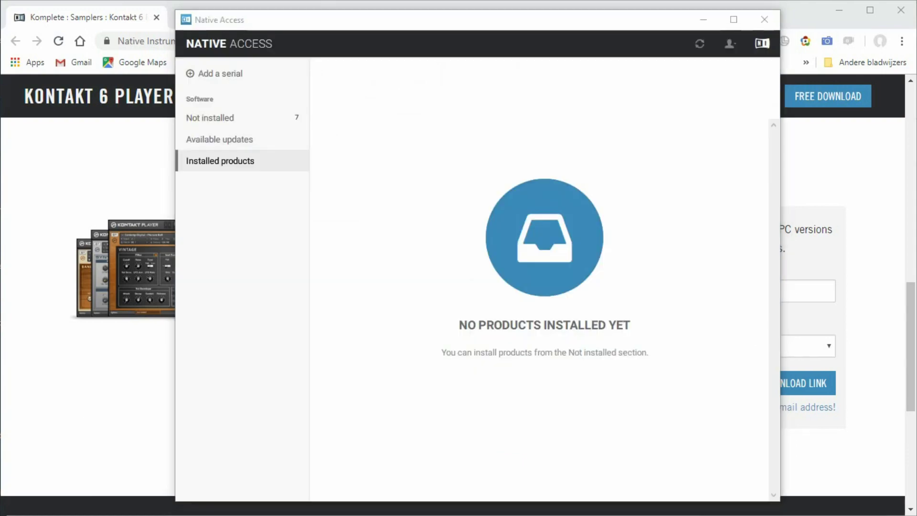
# - Start installing Kontakt 6 Player from Not installed, accepting the default folders
pyautogui.click(356, 441)
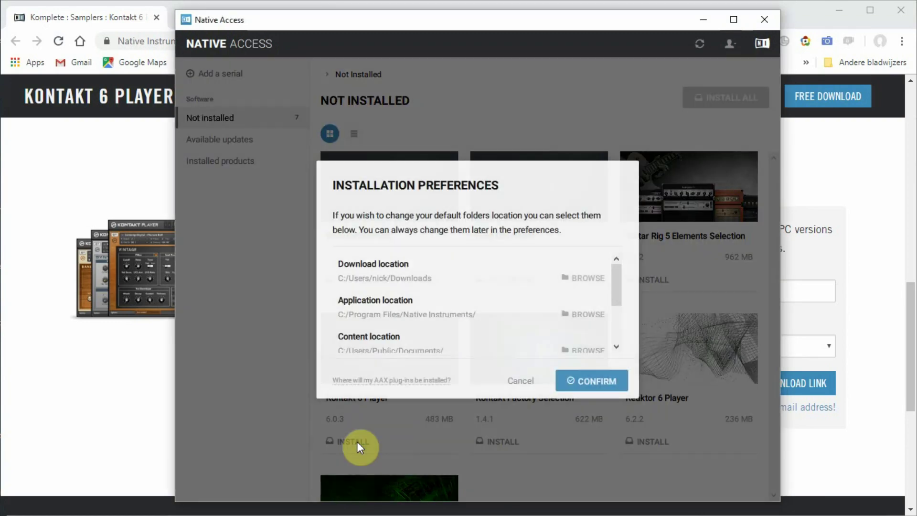
pyautogui.scroll(-3, 401, 355)
pyautogui.click(592, 382)
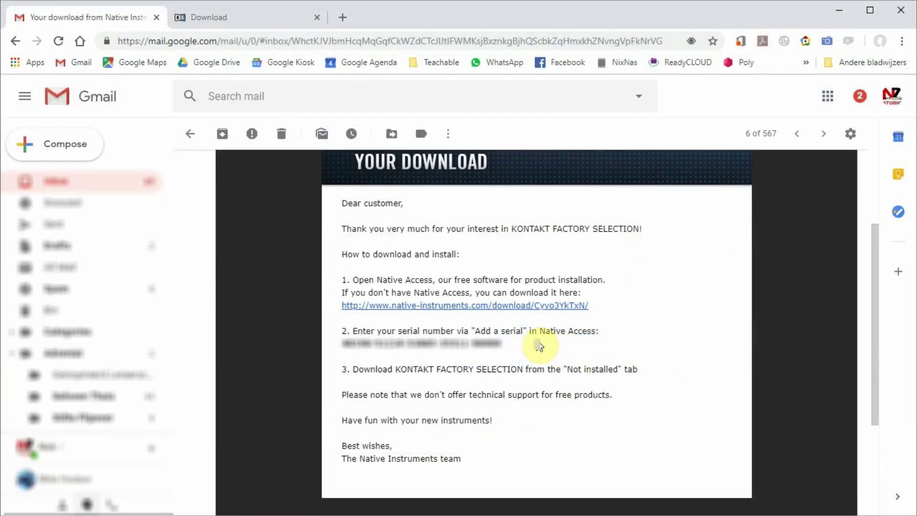
# - Copy the Kontakt Factory Selection serial number from its email
pyautogui.moveTo(538, 344); pyautogui.dragTo(343, 347)
pyautogui.tripleClick(343, 348)
pyautogui.click(344, 349)
pyautogui.moveTo(500, 344); pyautogui.dragTo(342, 348)
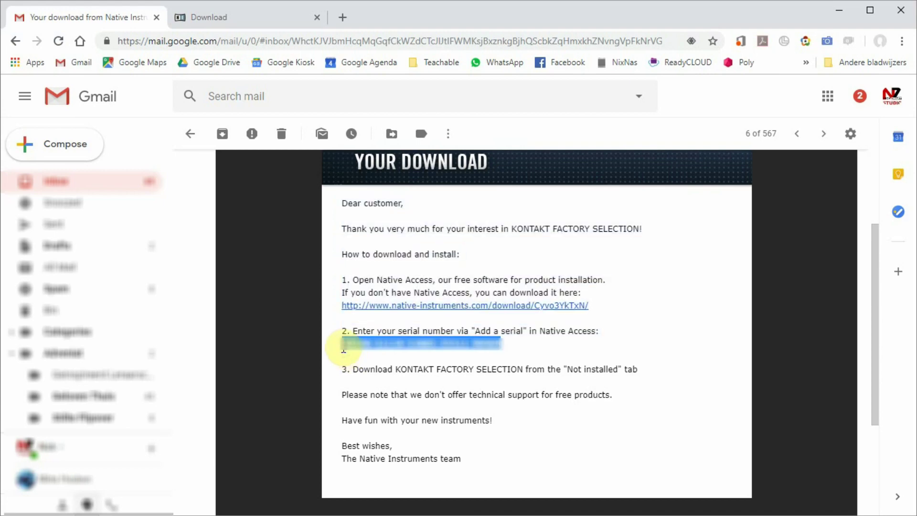
pyautogui.rightClick(341, 347)
pyautogui.click(379, 353)
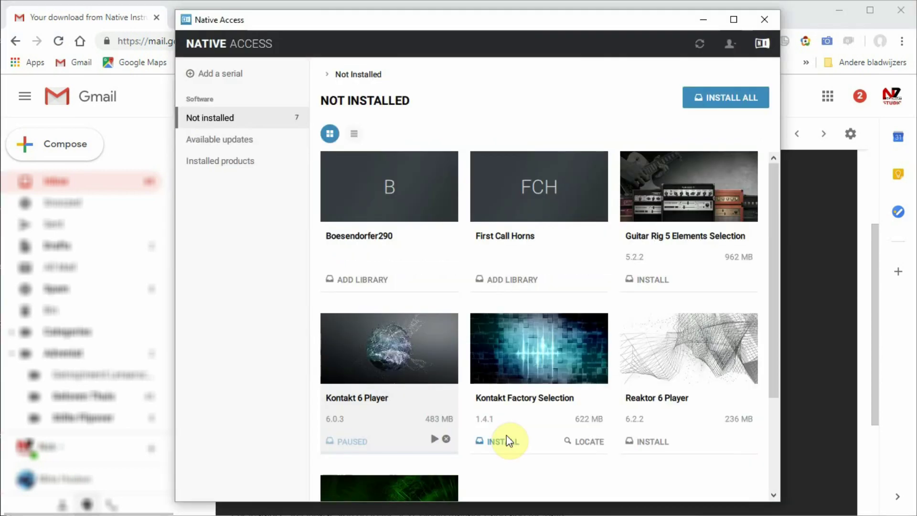
# - Register Kontakt Factory Selection by pasting its serial into the product serial boxes
pyautogui.click(209, 76)
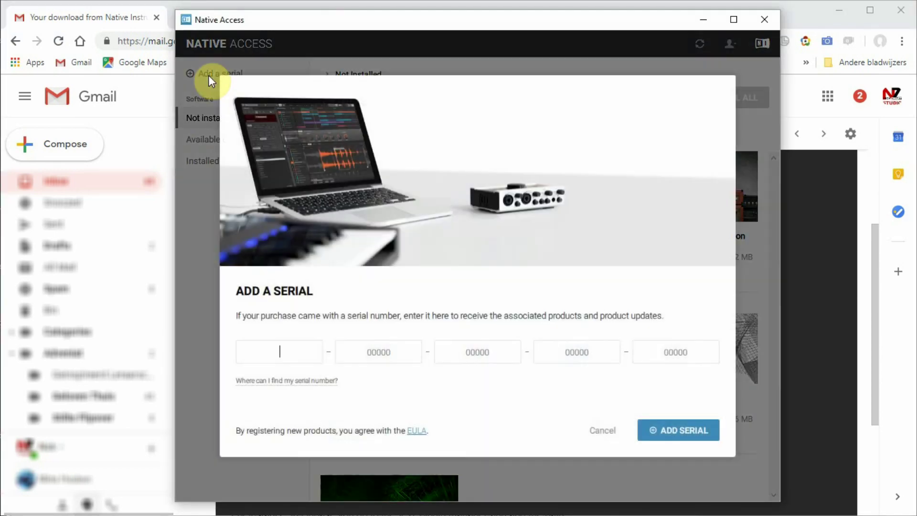
pyautogui.rightClick(286, 352)
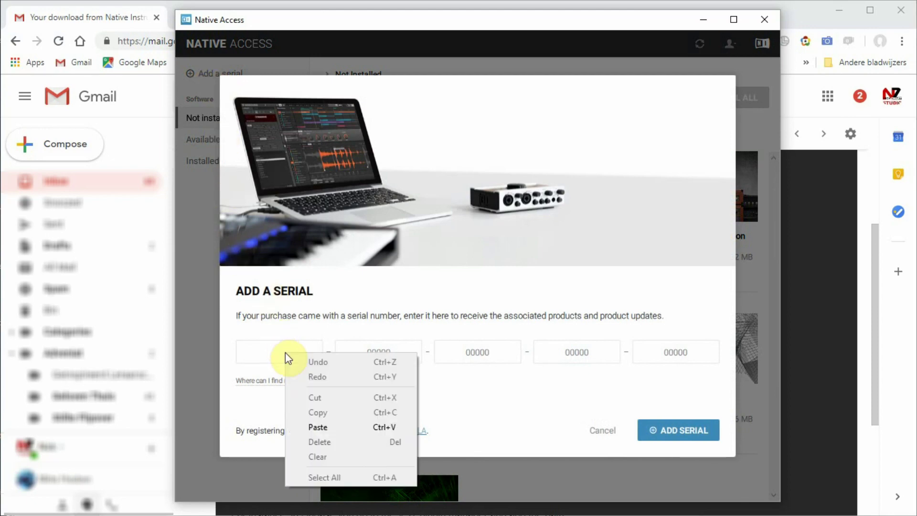
pyautogui.click(325, 426)
pyautogui.click(707, 441)
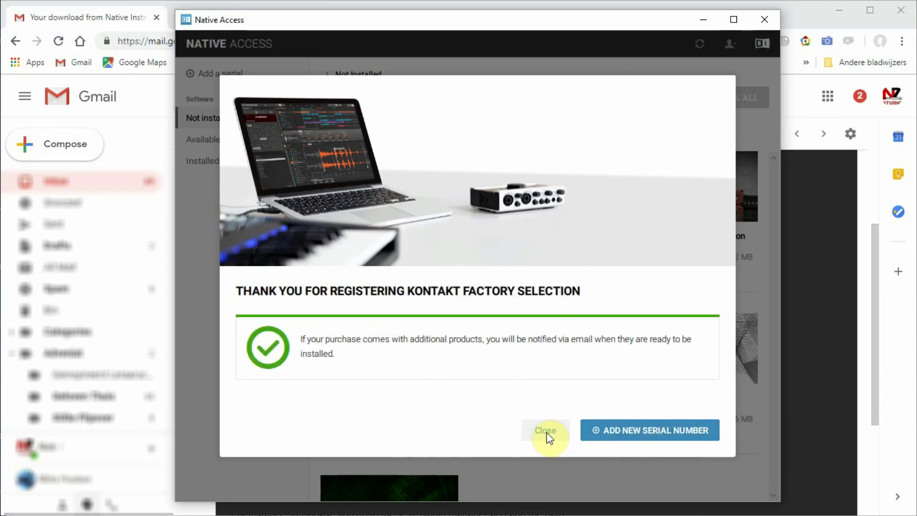
# - Dismiss the thank-you message and start installing Kontakt Factory Selection
pyautogui.click(545, 431)
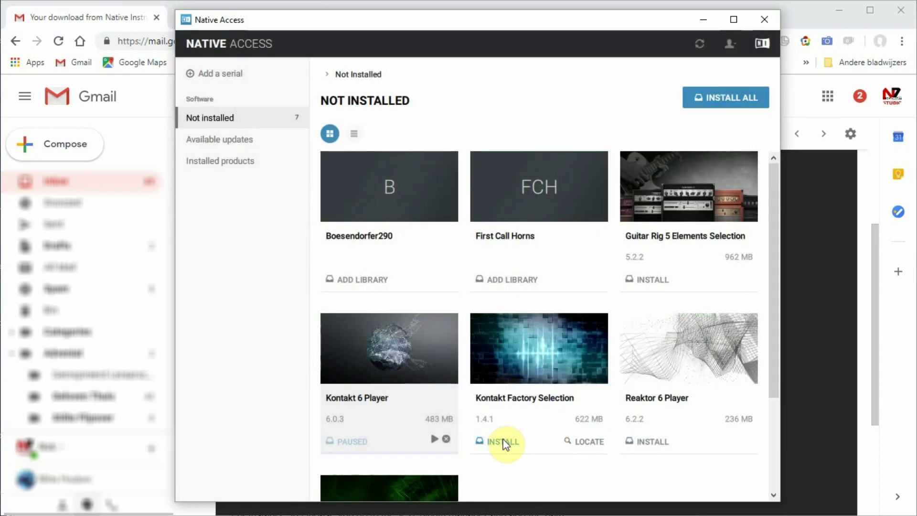
pyautogui.click(504, 442)
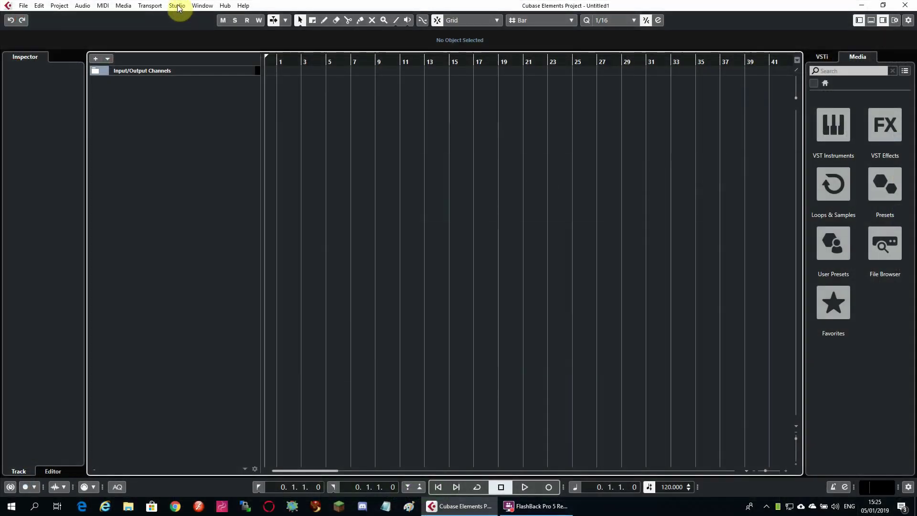
pyautogui.click(178, 6)
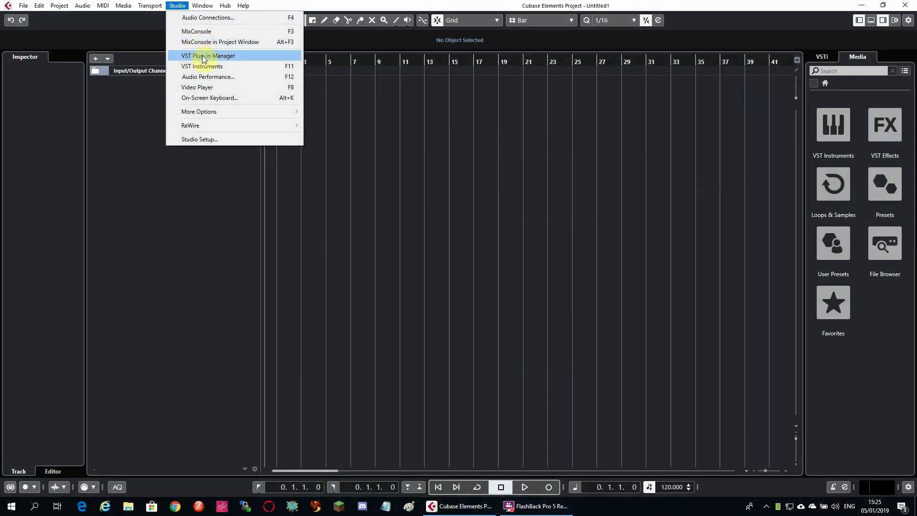
# - Add Program Files\Native Instruments\VSTPlugins 64 bit as a VST 2 plug-in path in the VST Plug-in Manager
pyautogui.click(228, 58)
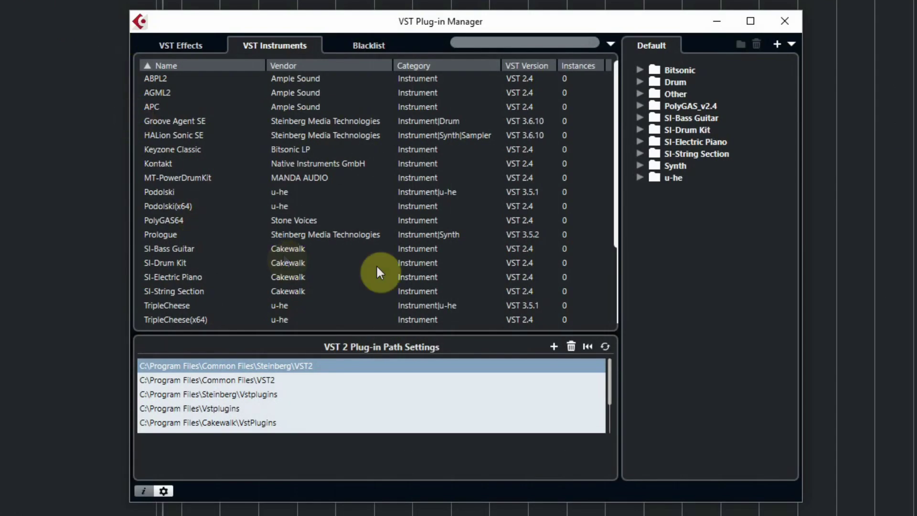
pyautogui.click(553, 346)
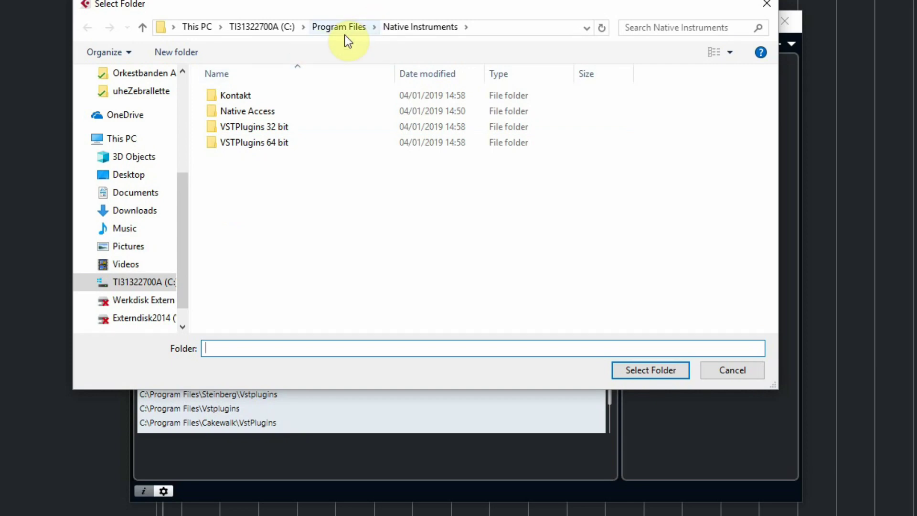
pyautogui.click(258, 145)
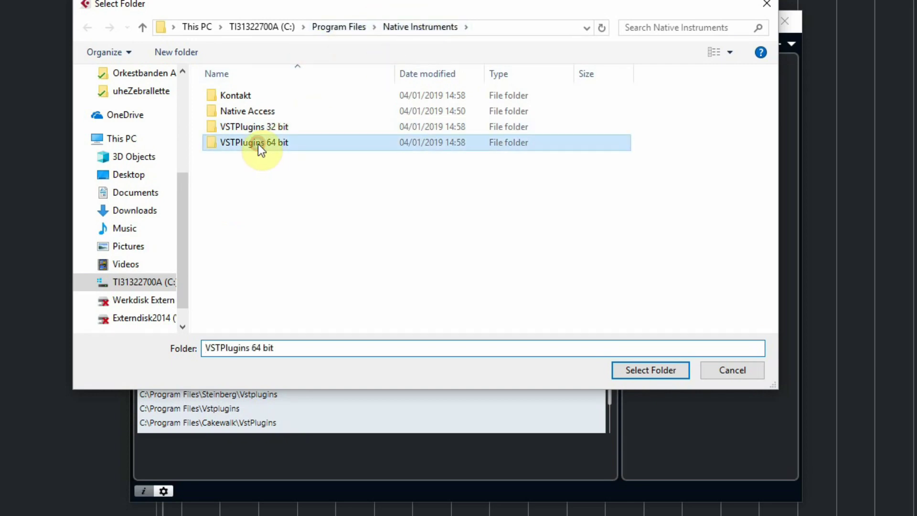
pyautogui.click(659, 372)
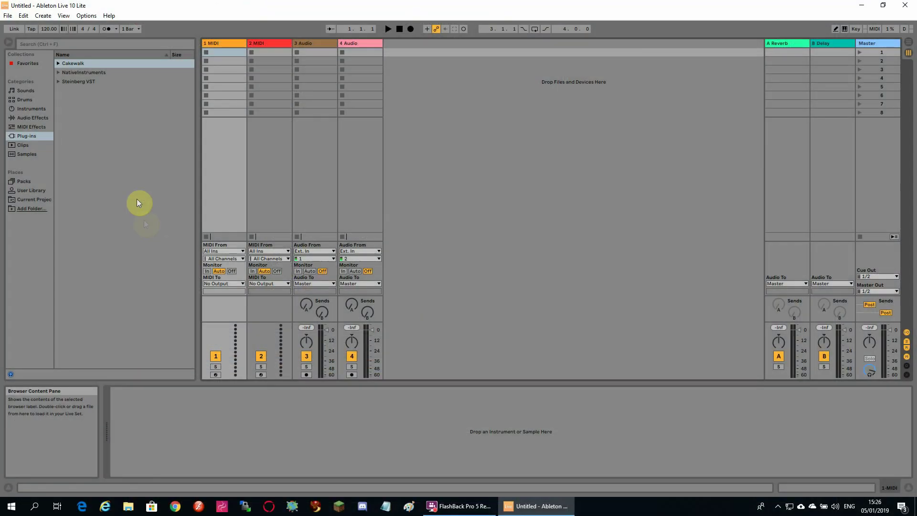
pyautogui.click(85, 16)
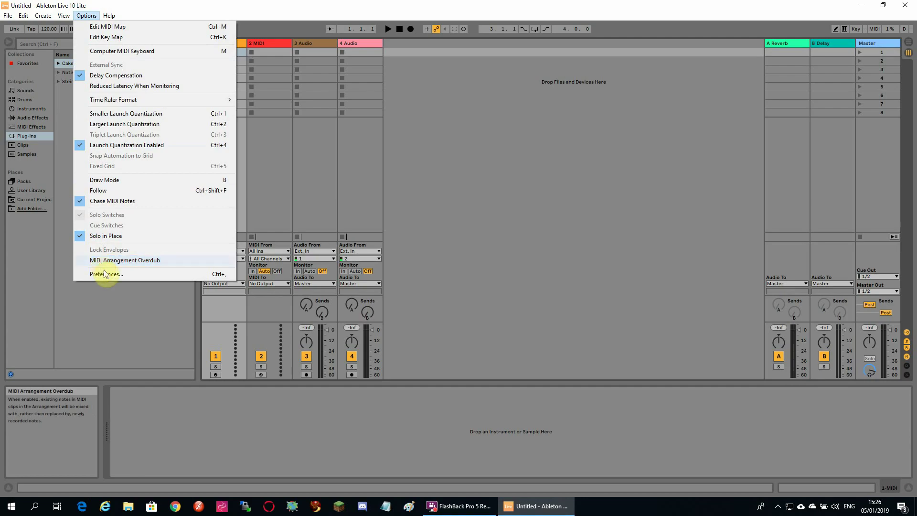
pyautogui.click(105, 273)
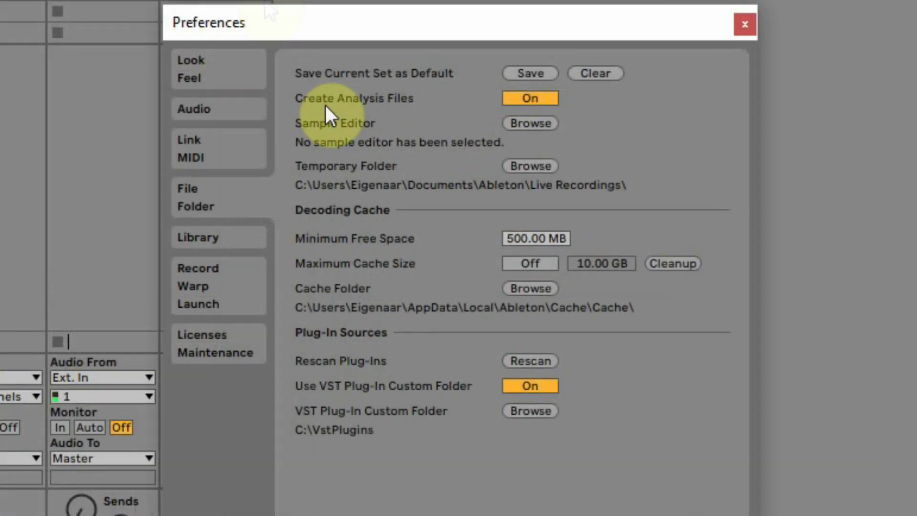
pyautogui.click(532, 412)
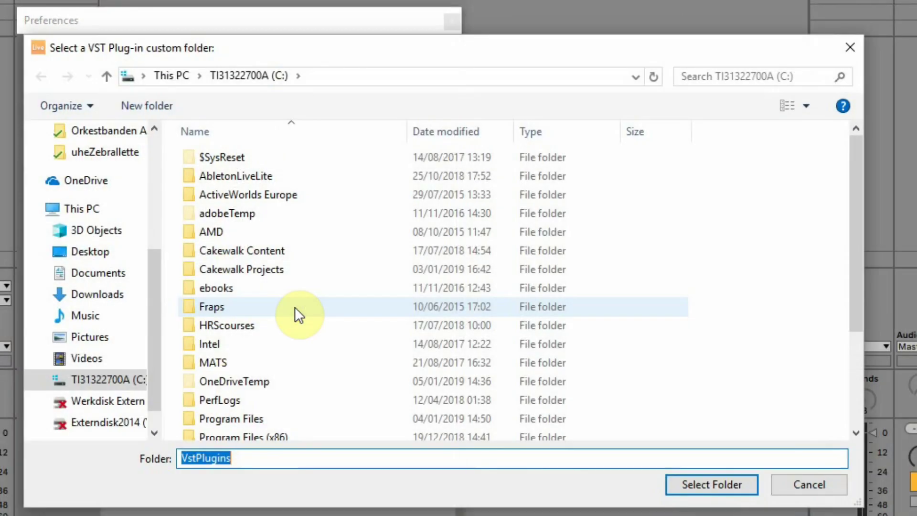
pyautogui.scroll(-3, 282, 311)
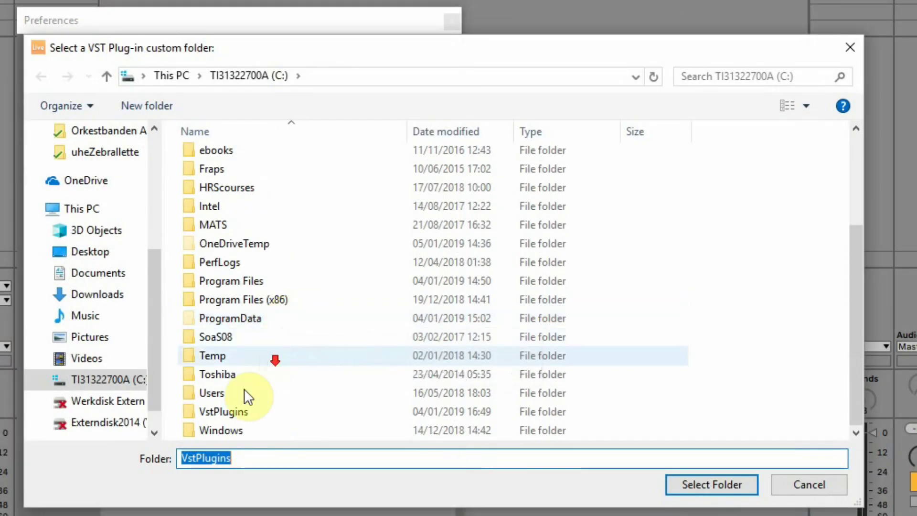
pyautogui.doubleClick(231, 411)
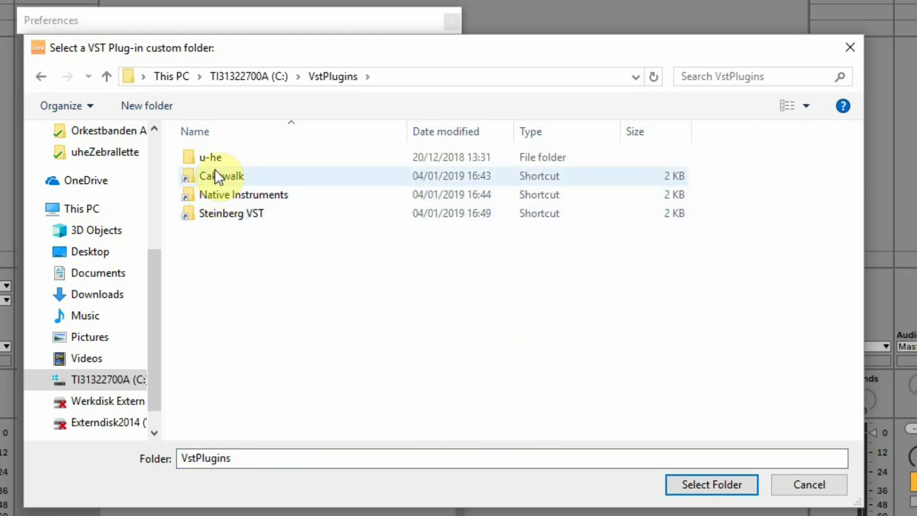
pyautogui.rightClick(231, 273)
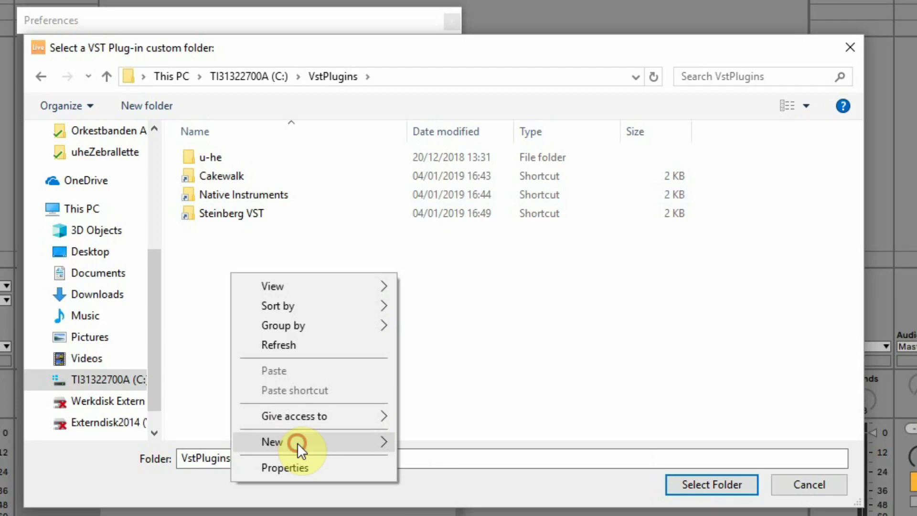
pyautogui.moveTo(297, 443)
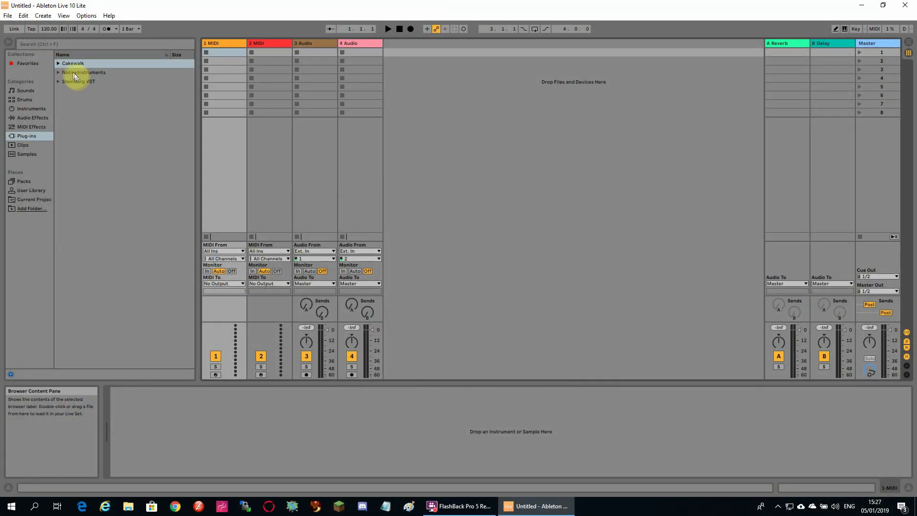
pyautogui.click(62, 73)
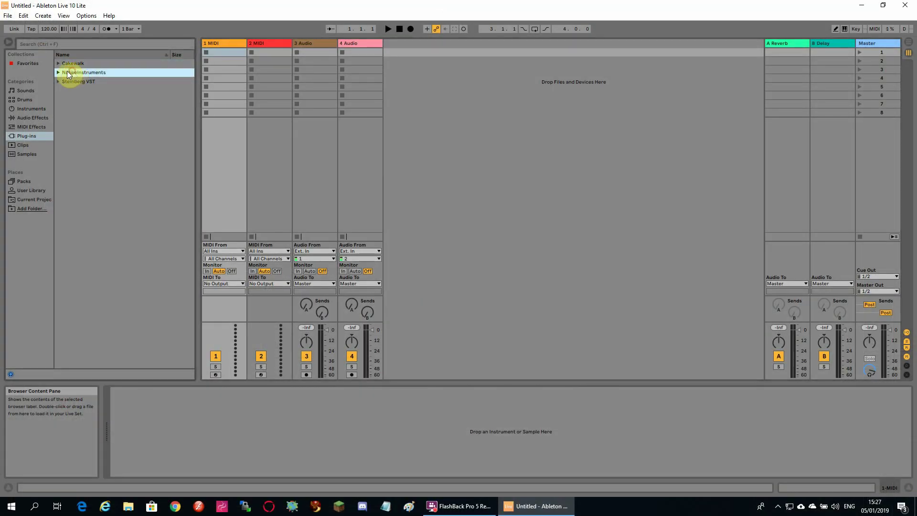
# - Load Kontakt and add Classic Bass and Jazz Guitar from Band, both collapsed to single rows
pyautogui.click(59, 73)
pyautogui.click(80, 81)
pyautogui.click(79, 80)
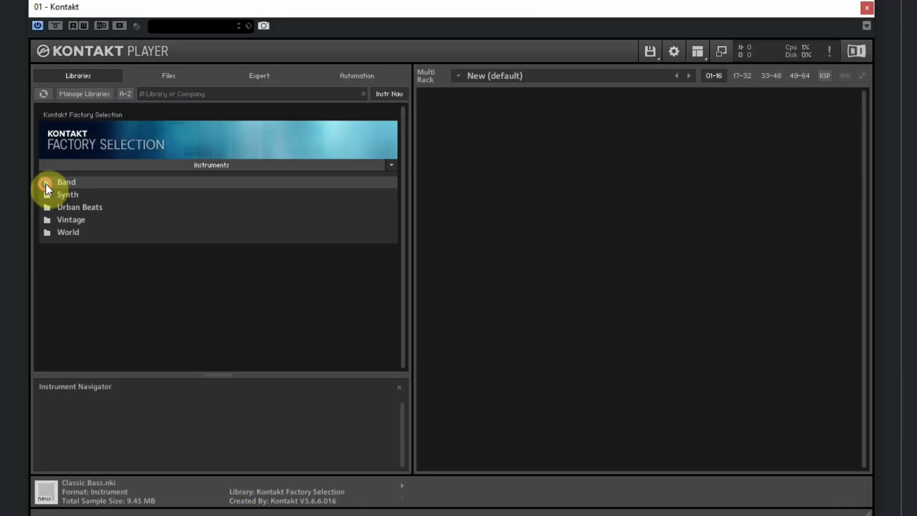
pyautogui.click(45, 184)
pyautogui.doubleClick(85, 196)
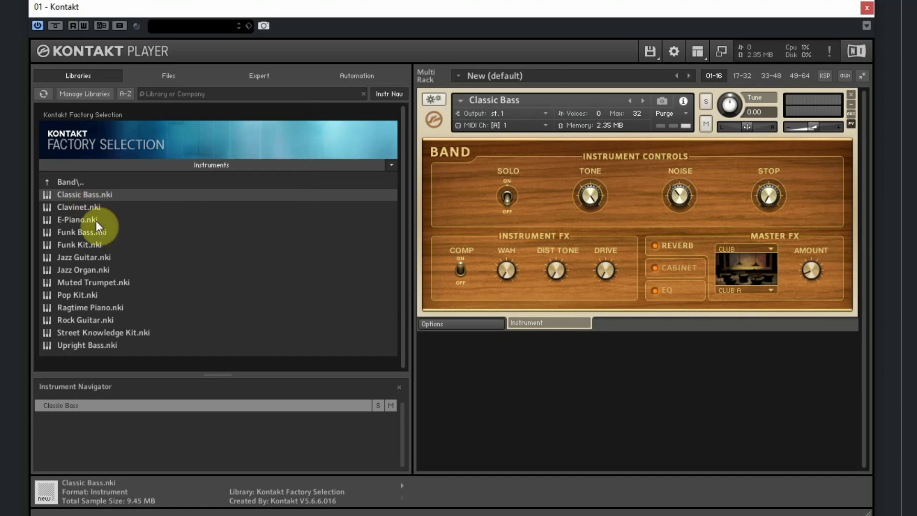
pyautogui.doubleClick(84, 256)
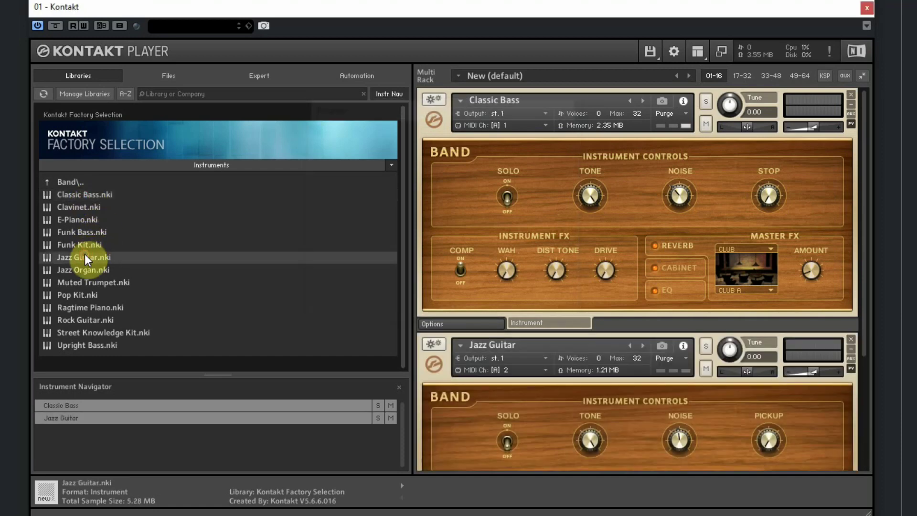
pyautogui.click(851, 349)
pyautogui.click(851, 104)
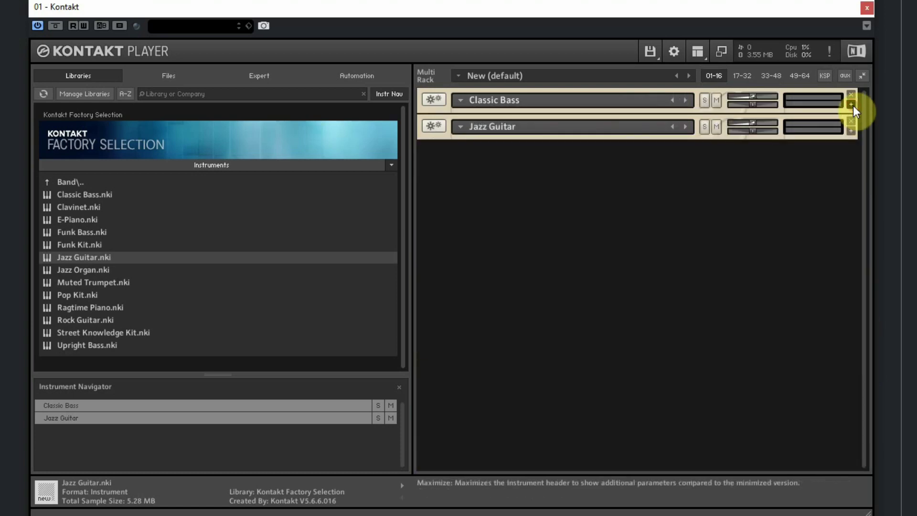
# - Add Ragtime Piano and 095 - Domination from Urban Beats as the third and fourth instruments
pyautogui.doubleClick(90, 307)
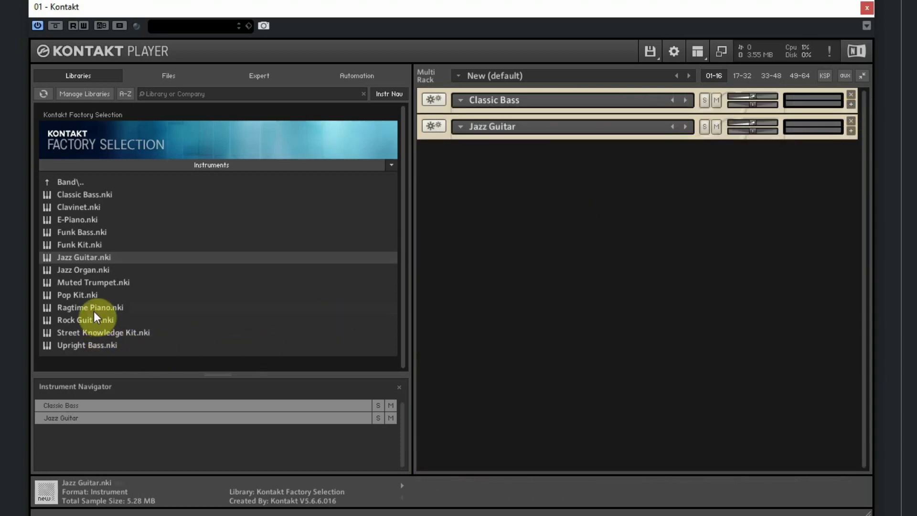
pyautogui.doubleClick(44, 181)
pyautogui.doubleClick(44, 208)
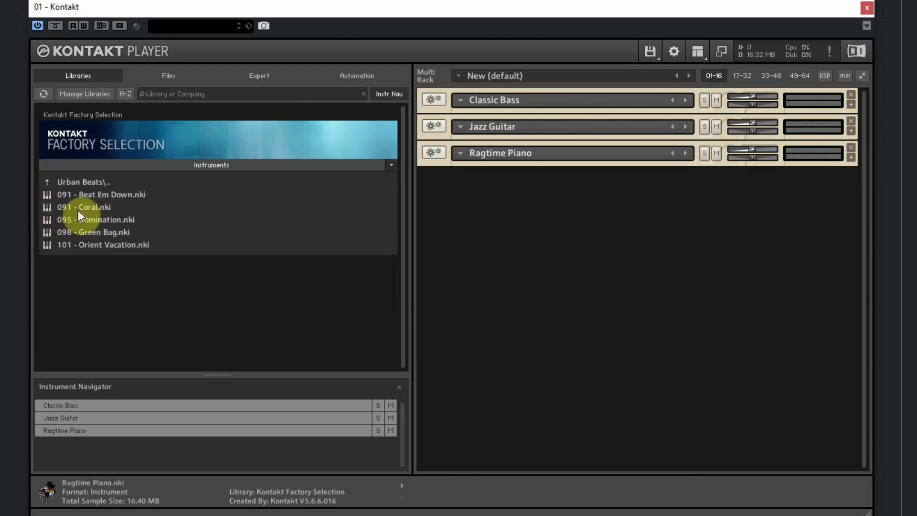
pyautogui.doubleClick(99, 217)
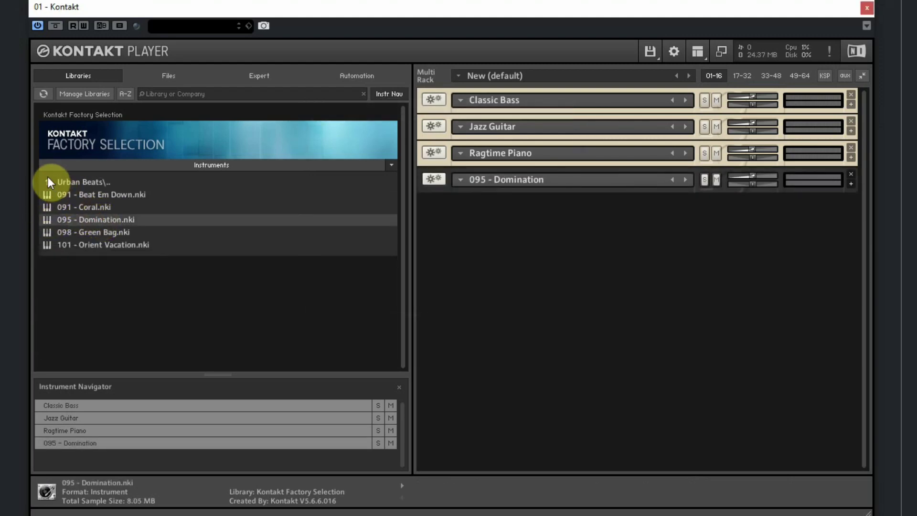